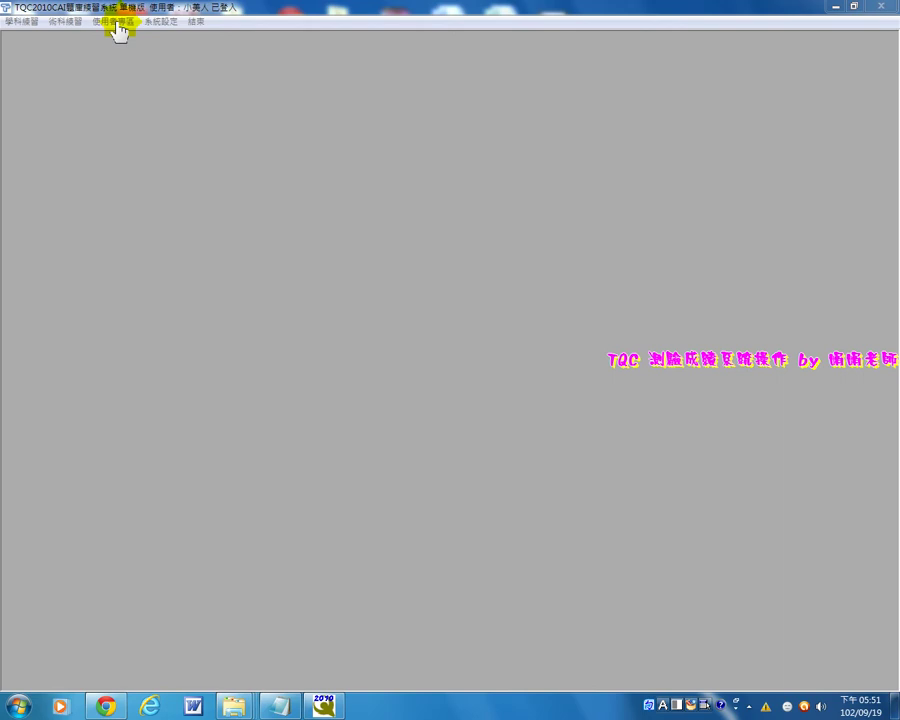
left_click(114, 21)
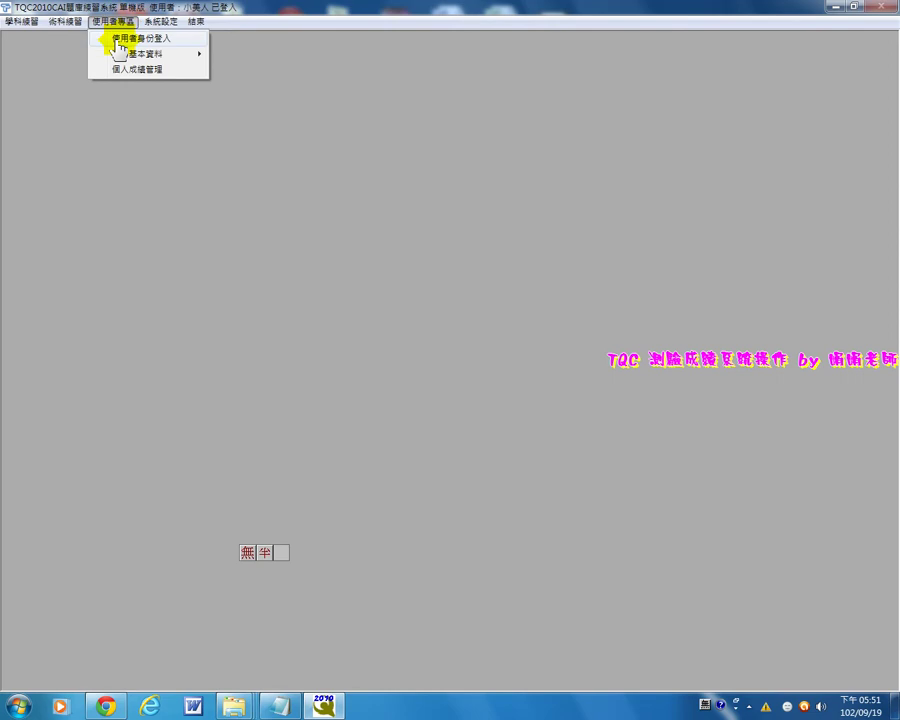
left_click(118, 40)
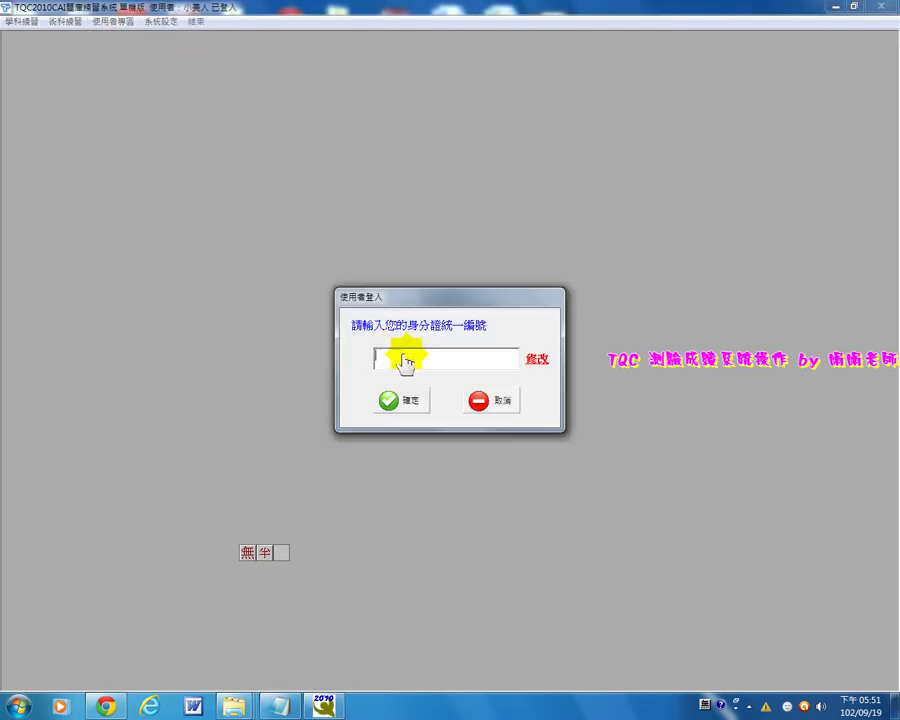
left_click(488, 404)
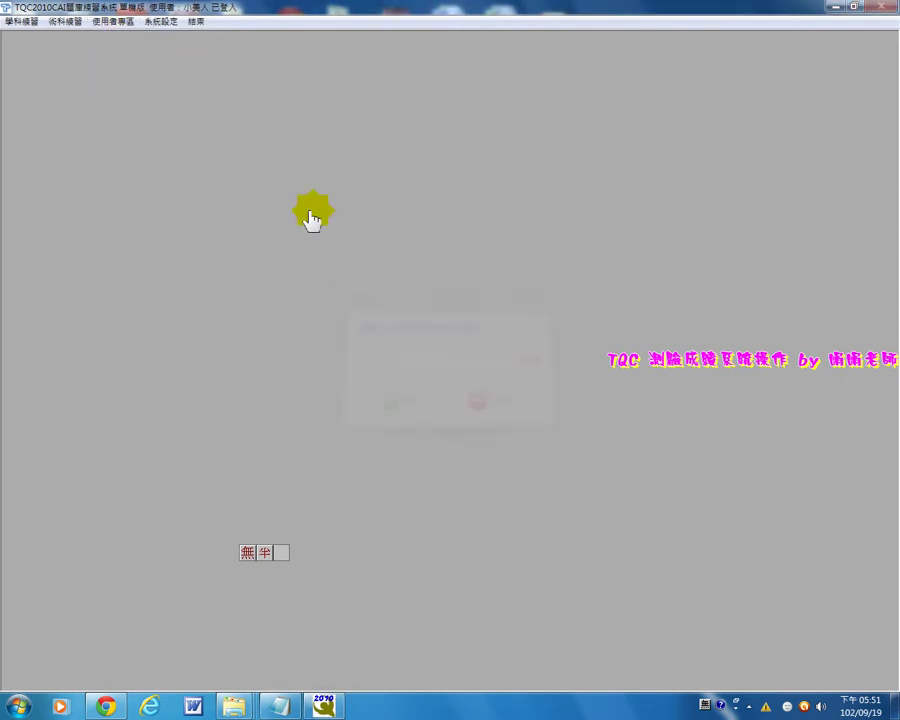
Step: Open the new basic-data form (新建基本資料), examine its required fields, gender option and data commands, and return to the main menu without saving
left_click(110, 24)
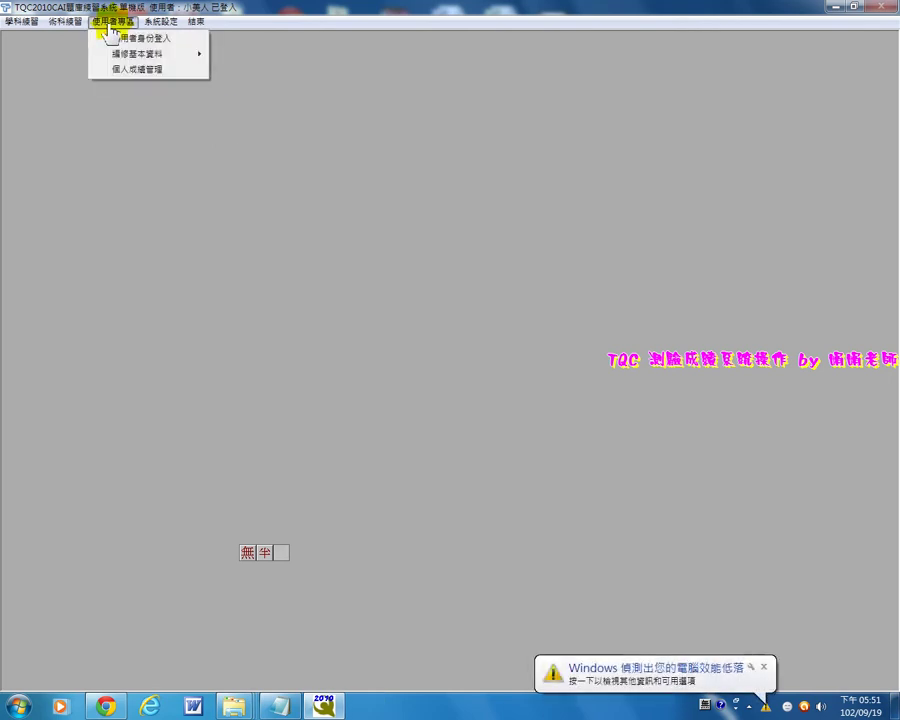
mouse_move(115, 62)
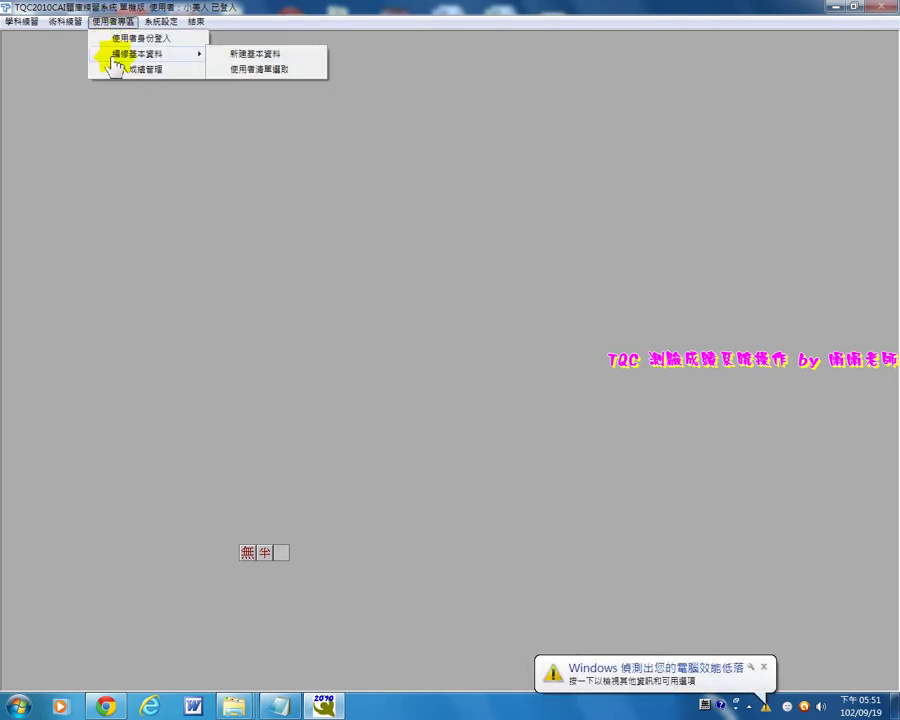
left_click(242, 56)
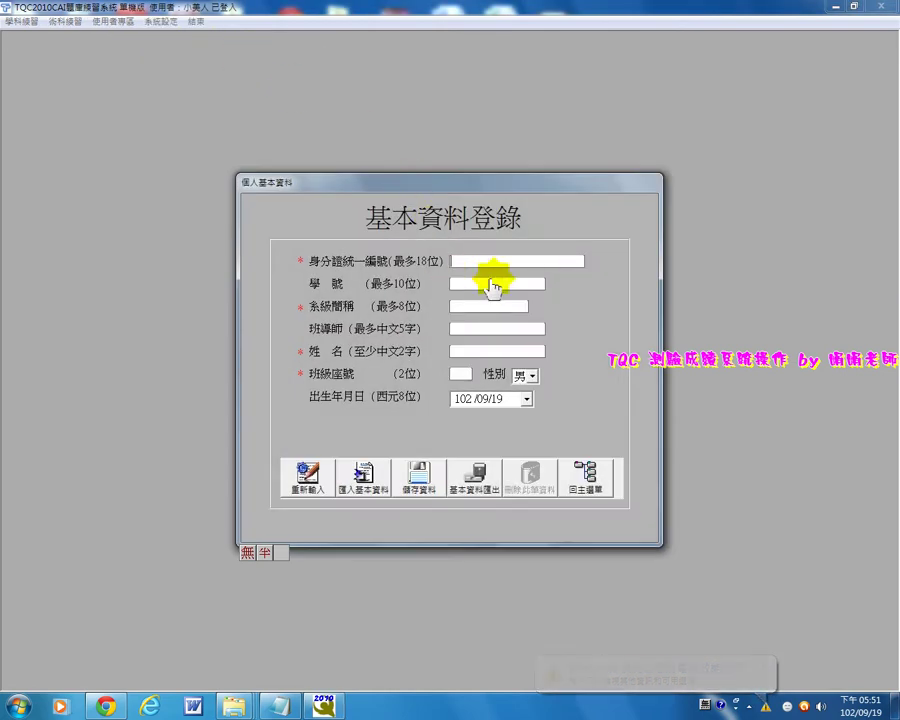
left_click(478, 261)
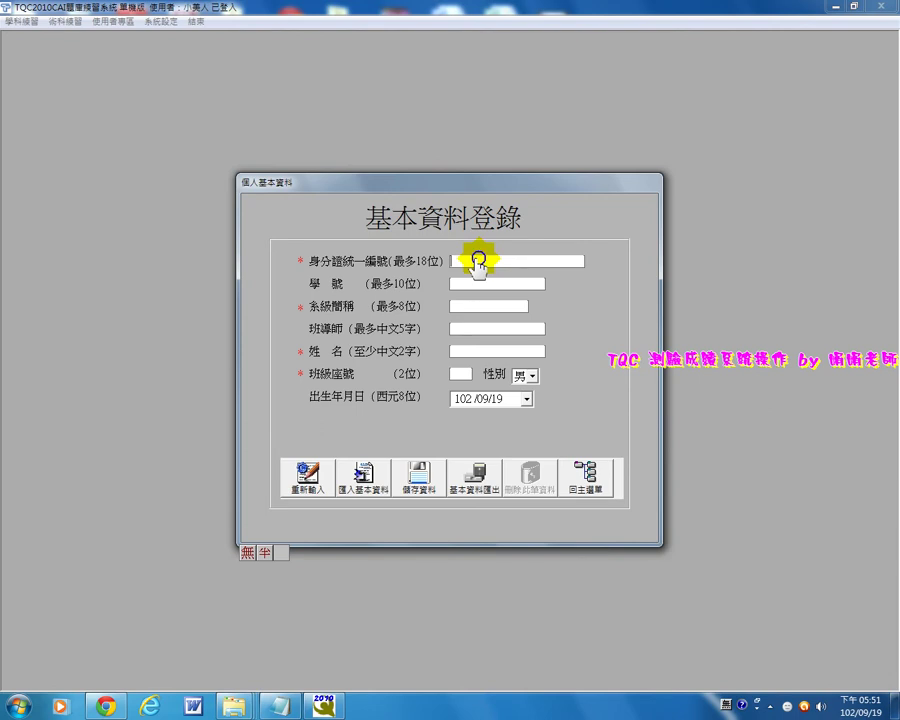
right_click(478, 264)
left_click(463, 256)
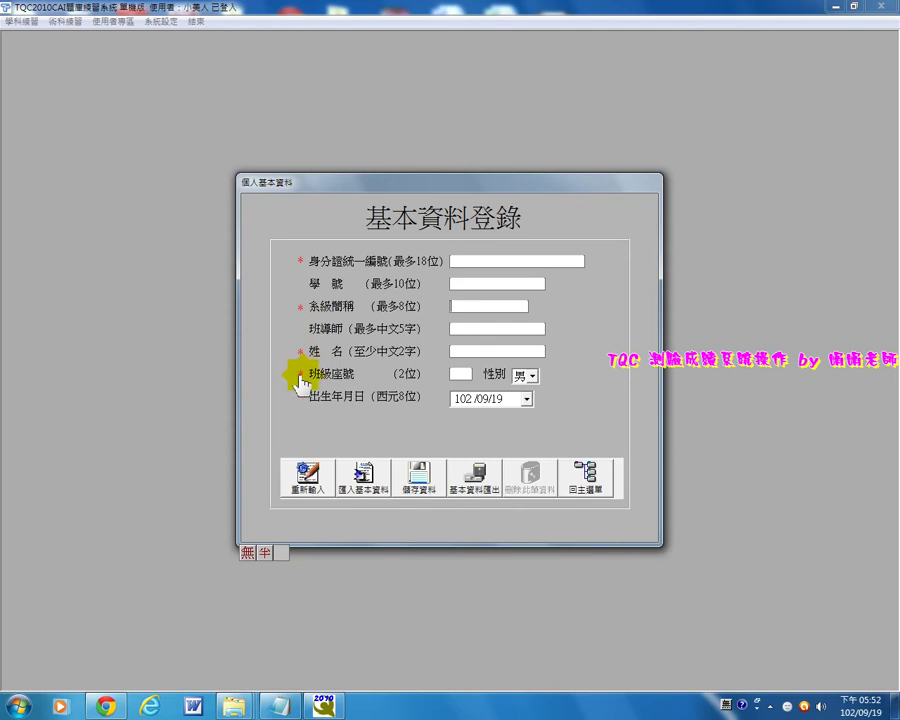
left_click(460, 350)
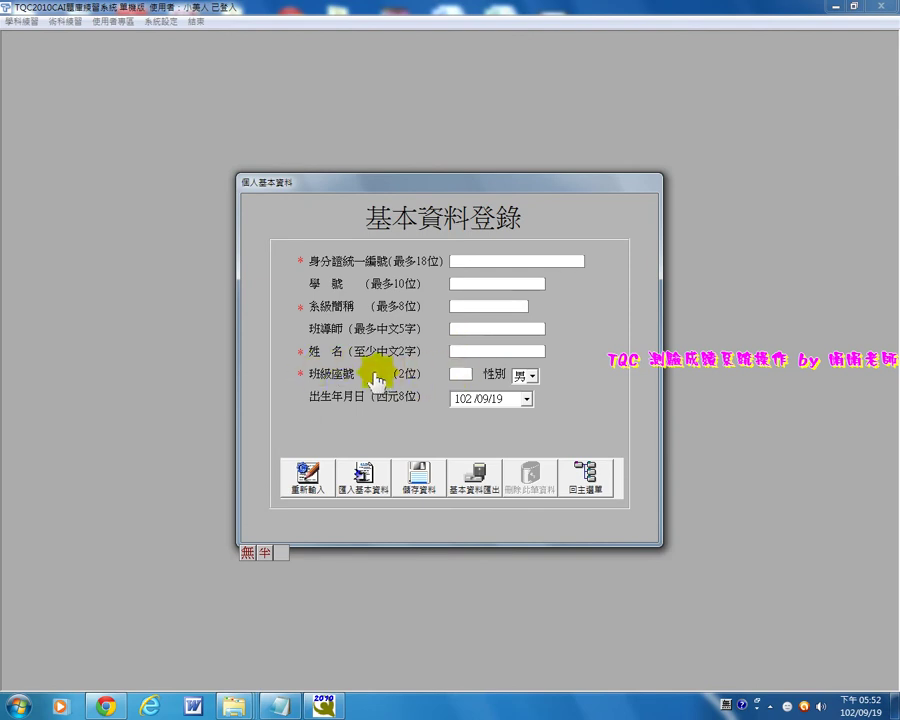
left_click(519, 376)
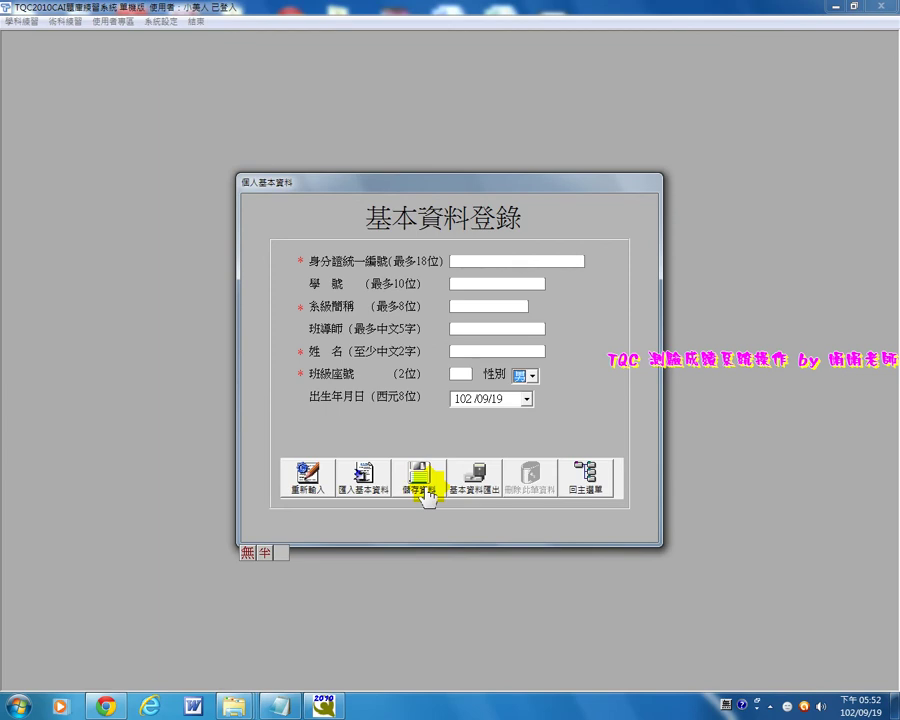
left_click(463, 460)
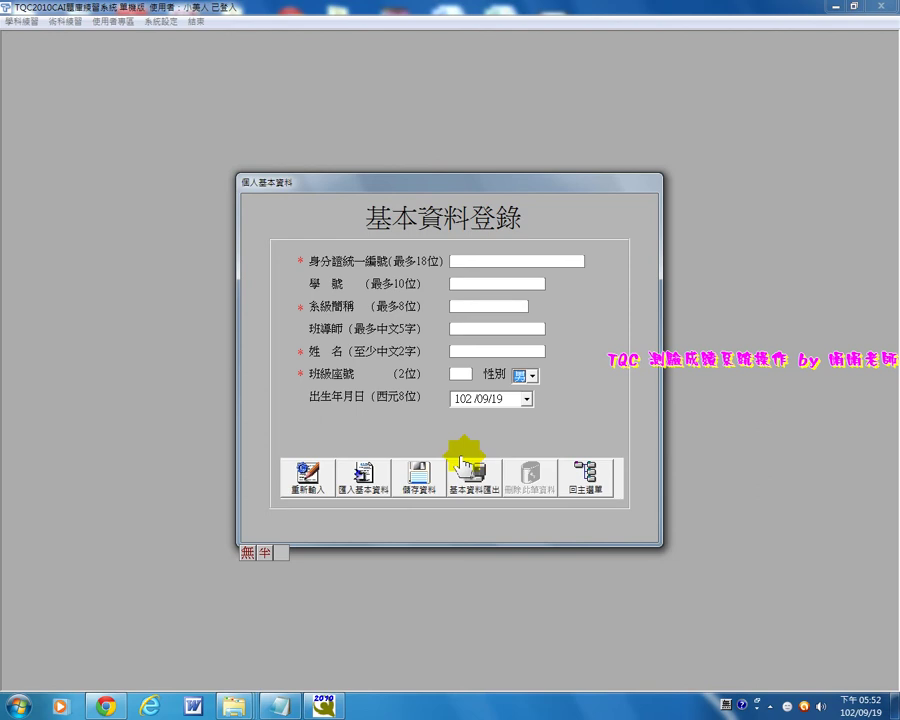
left_click(590, 488)
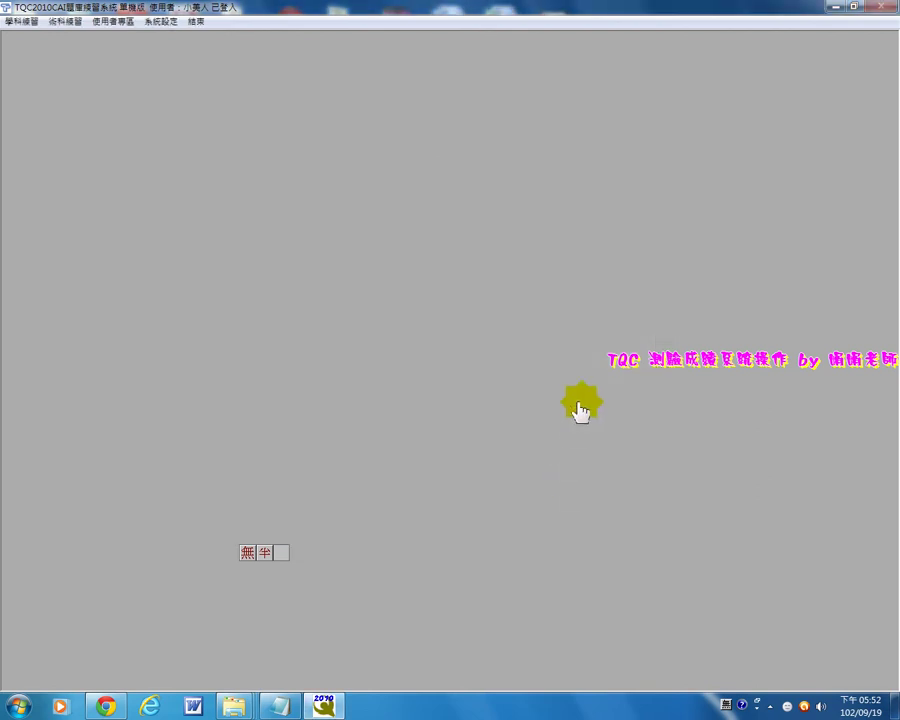
Step: Open the user login dialog (使用者身份登入) and confirm it with the ID number field left blank
left_click(113, 24)
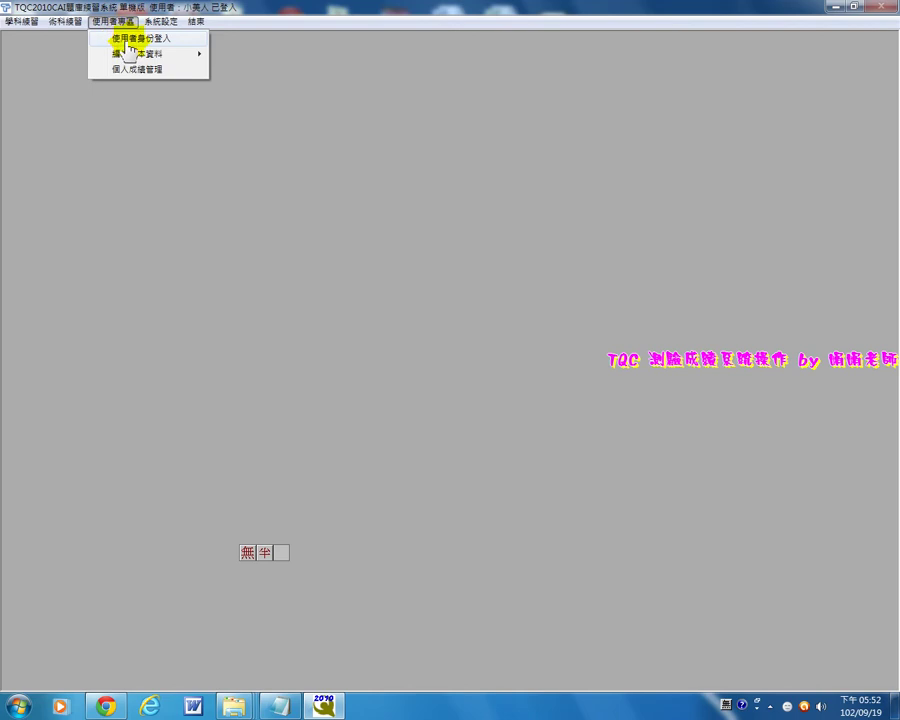
left_click(127, 40)
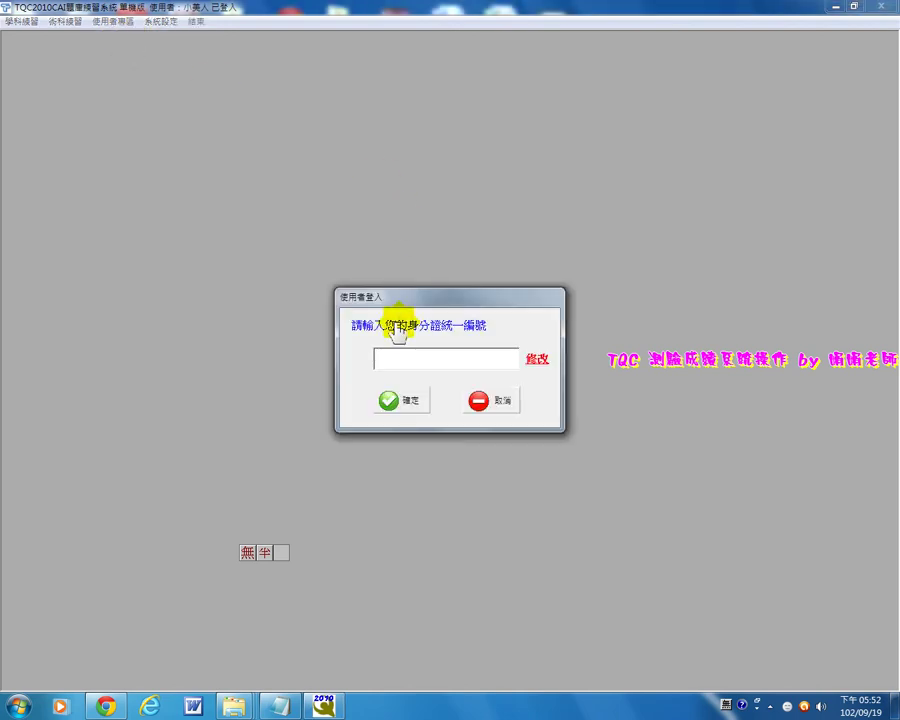
left_click(415, 362)
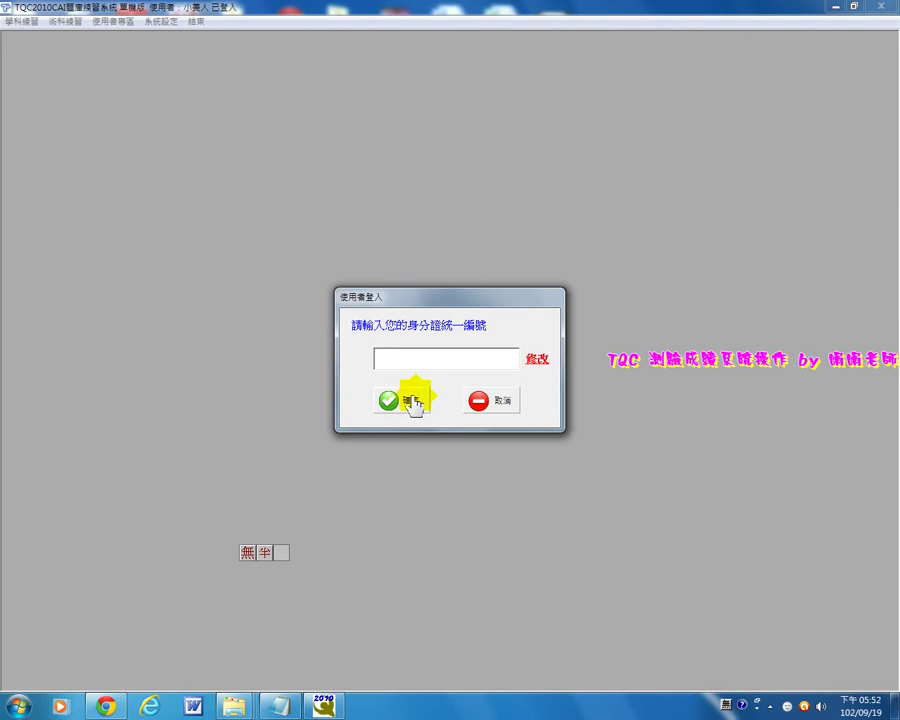
left_click(410, 401)
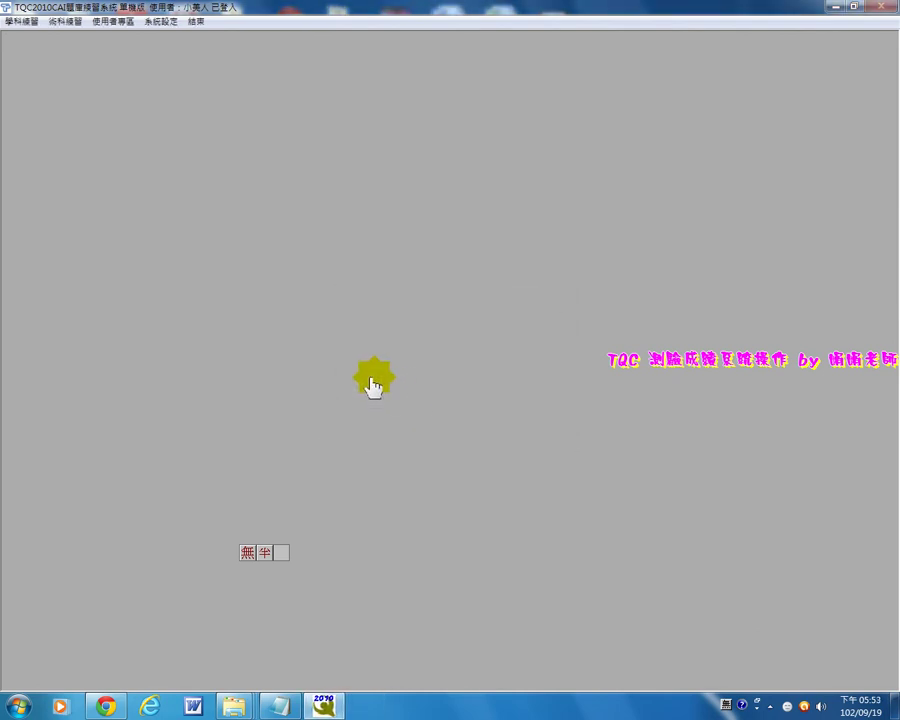
Step: Open the practical exercise dialog (術科練習), examine its practice and grading pages for Excel 2010, and leave it, confirming the exit
left_click(70, 24)
left_click(300, 115)
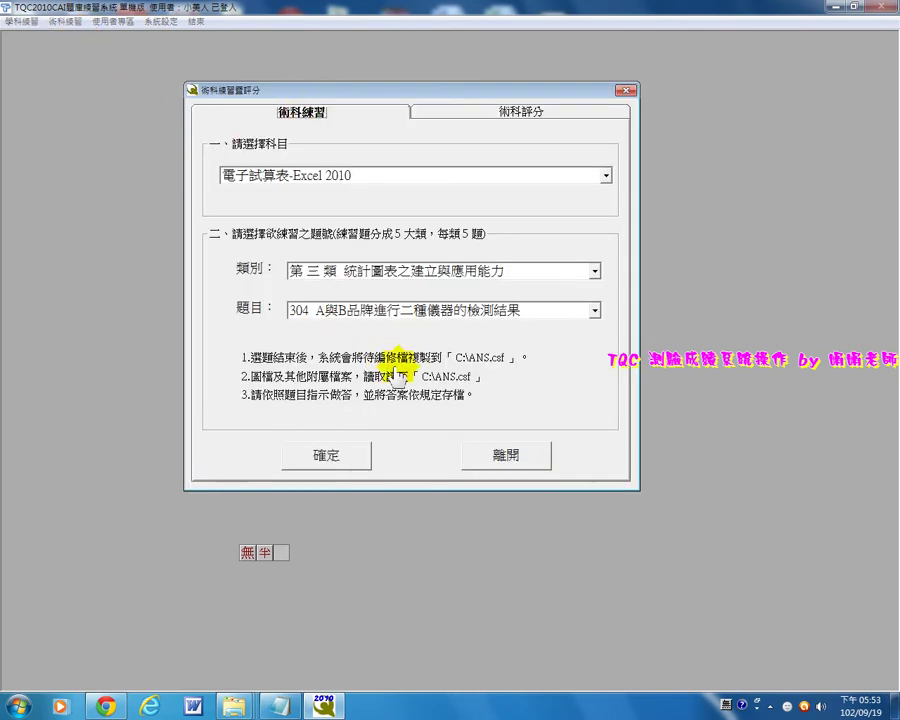
left_click(530, 118)
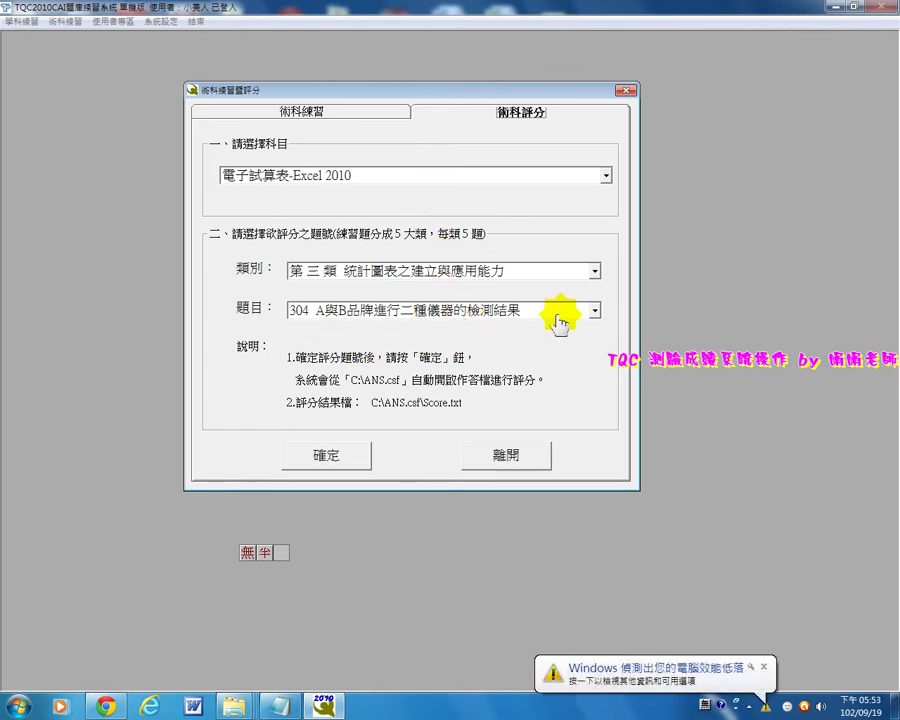
left_click(335, 118)
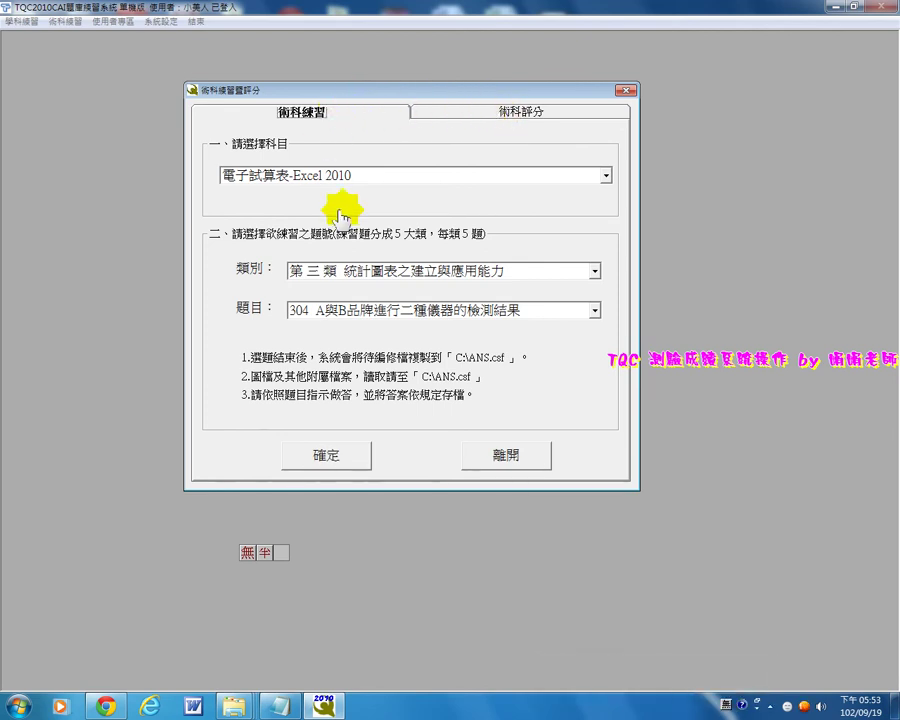
left_click(512, 458)
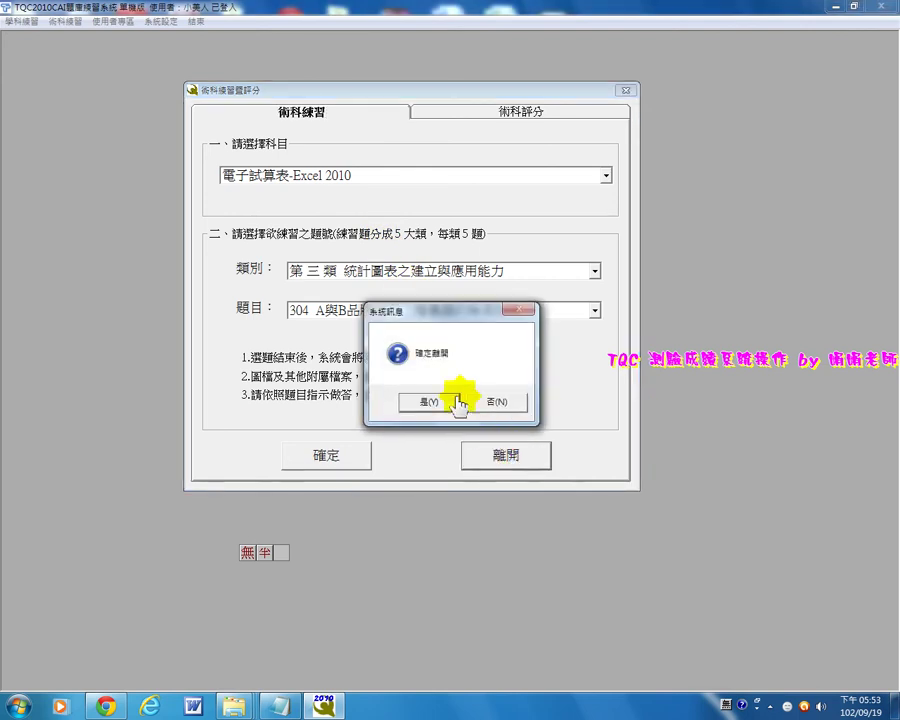
left_click(429, 402)
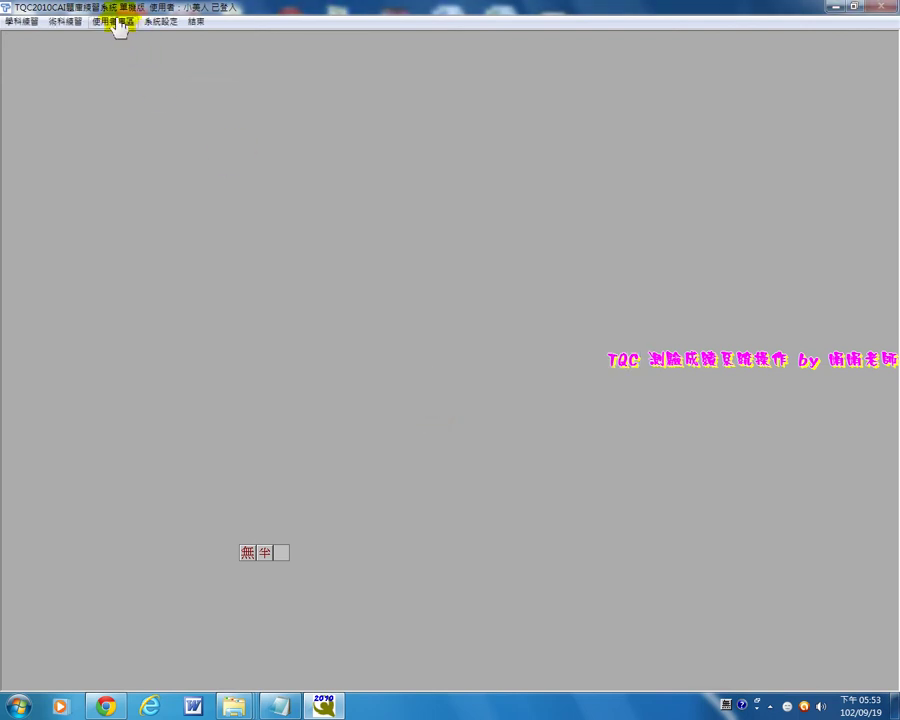
Step: Open personal score management (個人成績管理) and display the Excel 2010 practical exercise scores
left_click(114, 22)
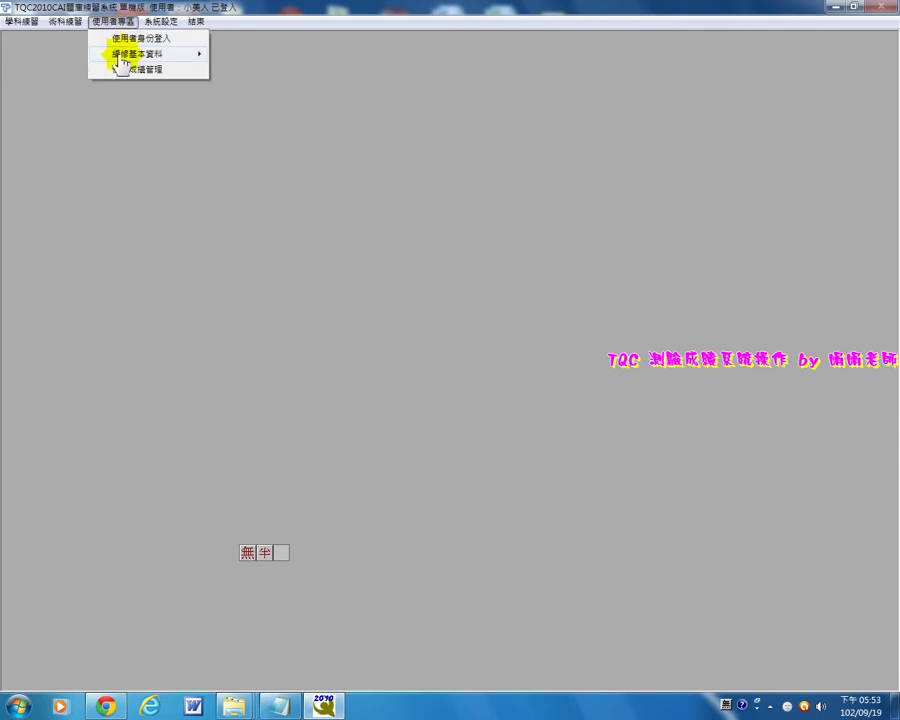
left_click(124, 70)
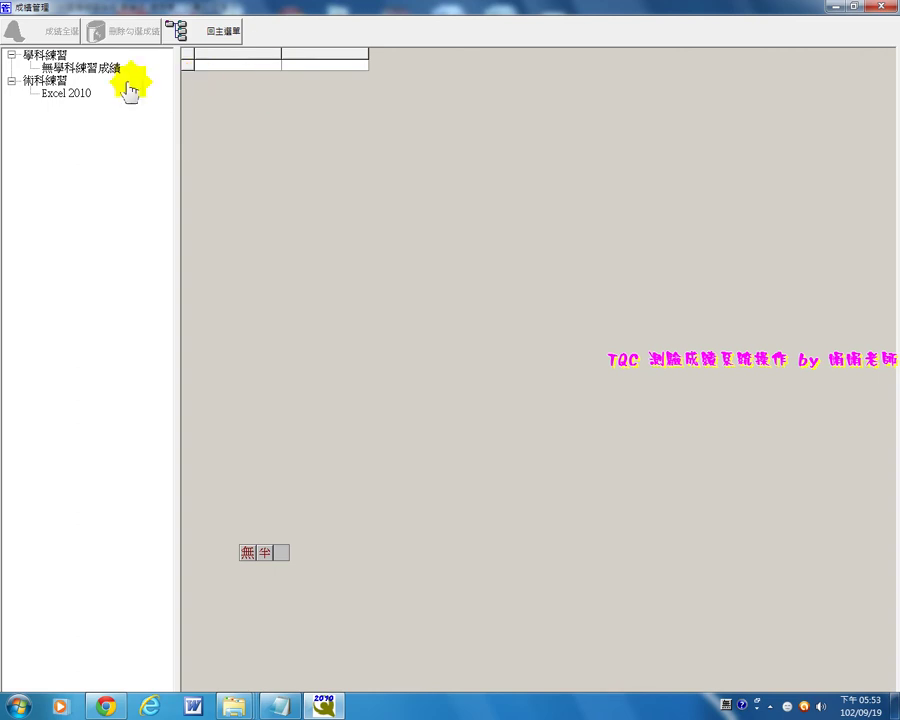
left_click(54, 98)
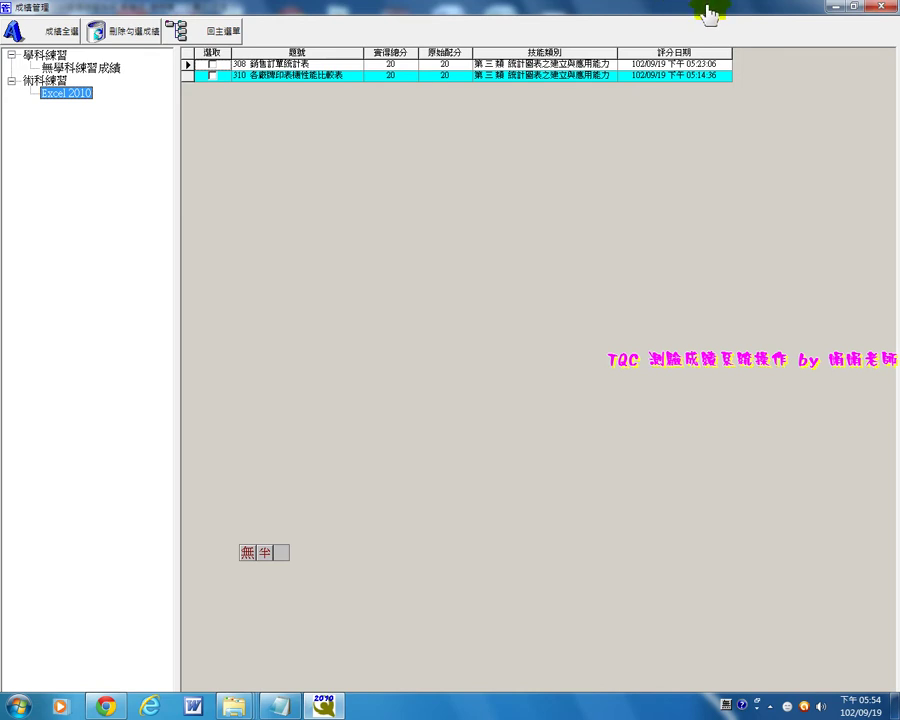
Step: Highlight the question number, earned score, original score and skill category columns one by one to review the Excel 2010 scores
left_click(305, 53)
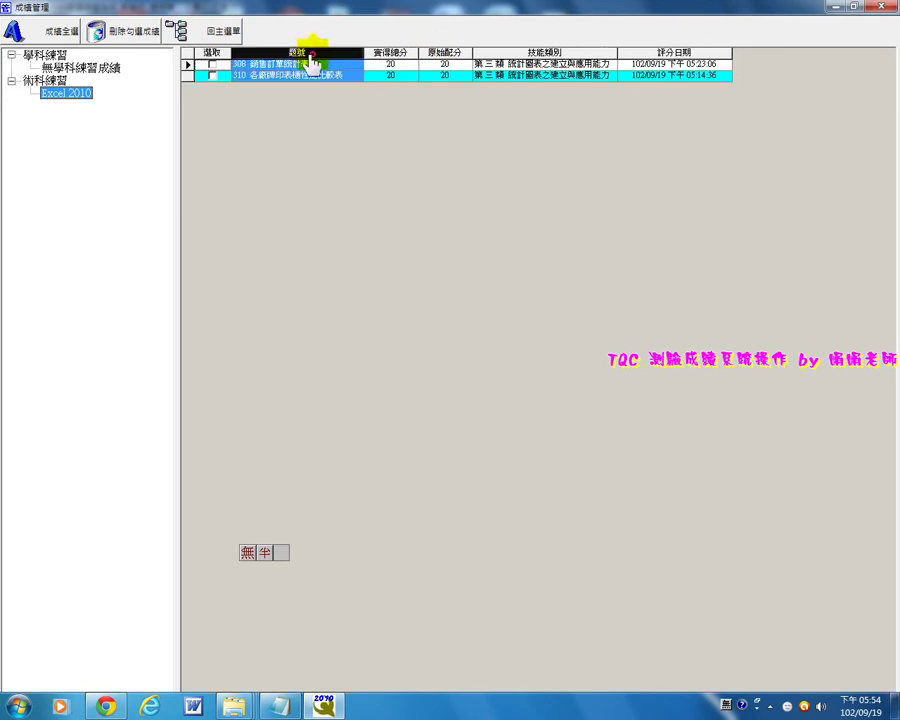
left_click(398, 53)
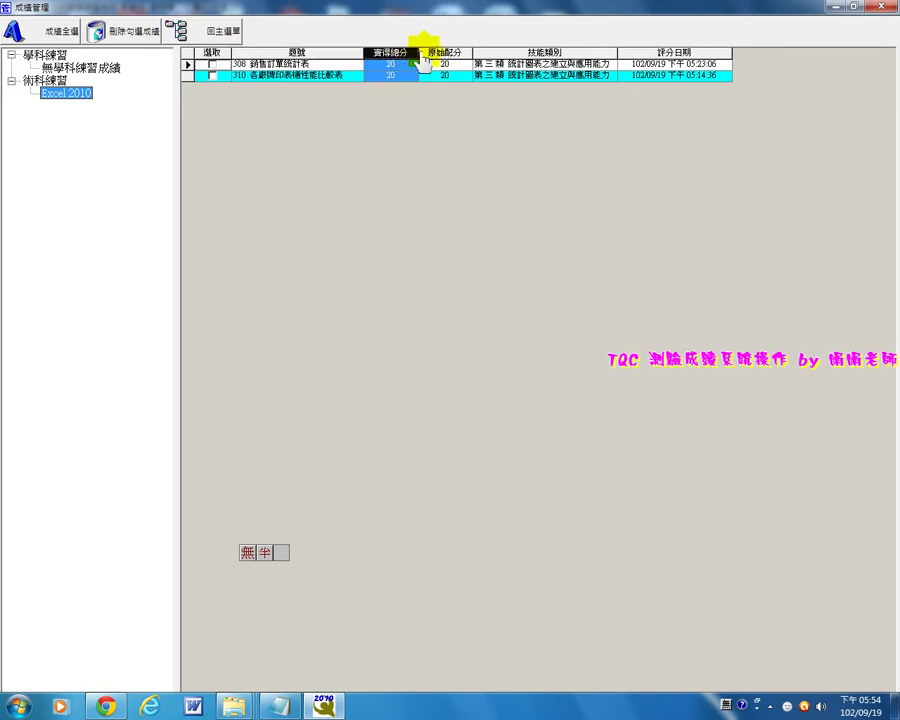
left_click(447, 56)
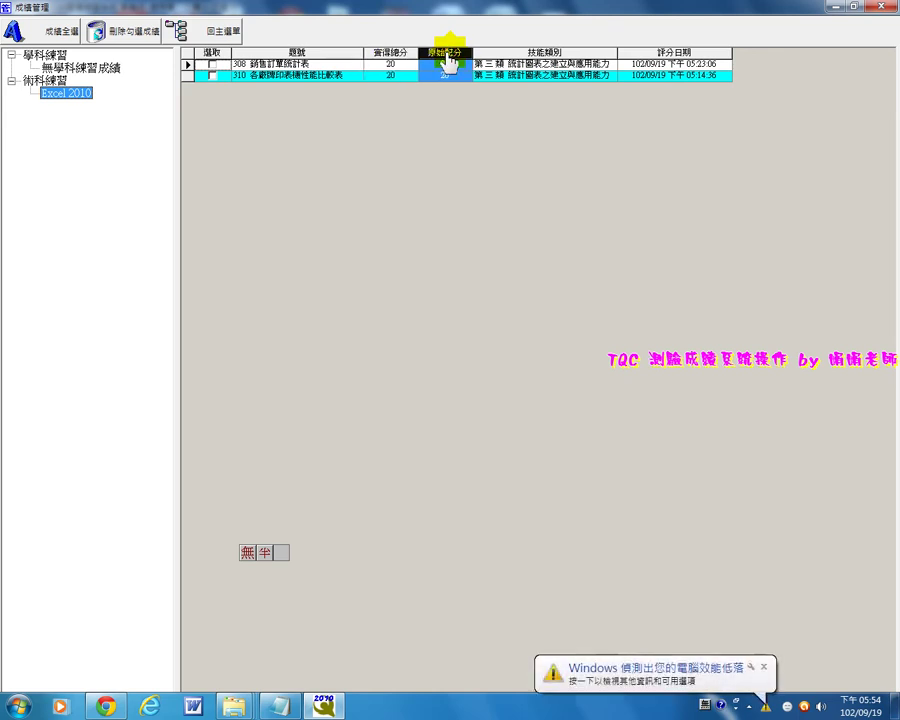
left_click(541, 55)
Step: Restore the score management window from full screen and narrow the skill category column so the grading date column fits fully
left_click_drag(617, 52, 537, 60)
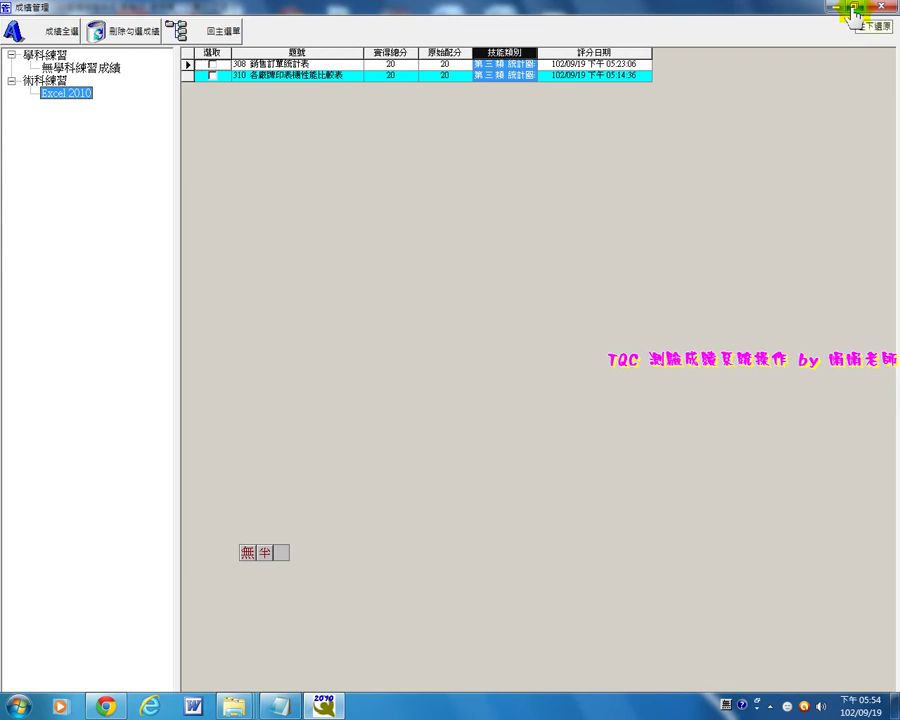
left_click_drag(781, 8, 583, 62)
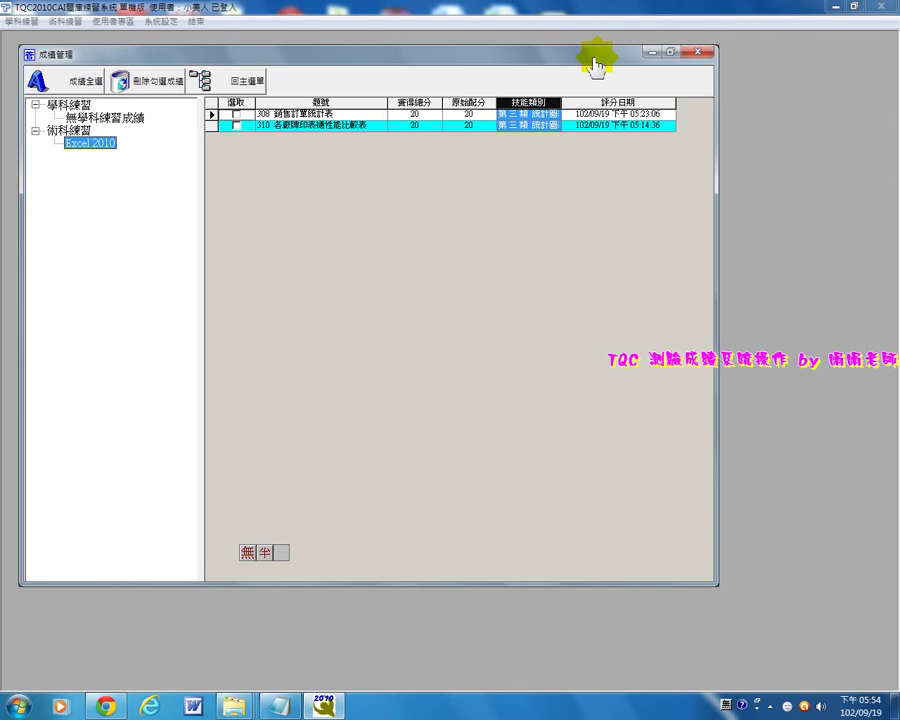
left_click_drag(562, 104, 634, 104)
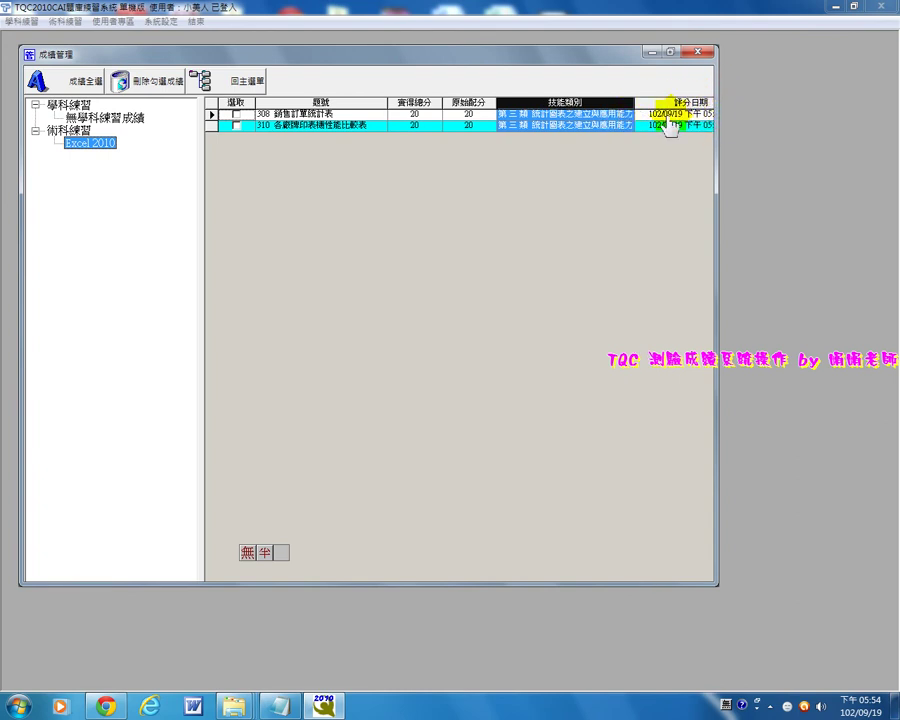
left_click_drag(633, 103, 570, 111)
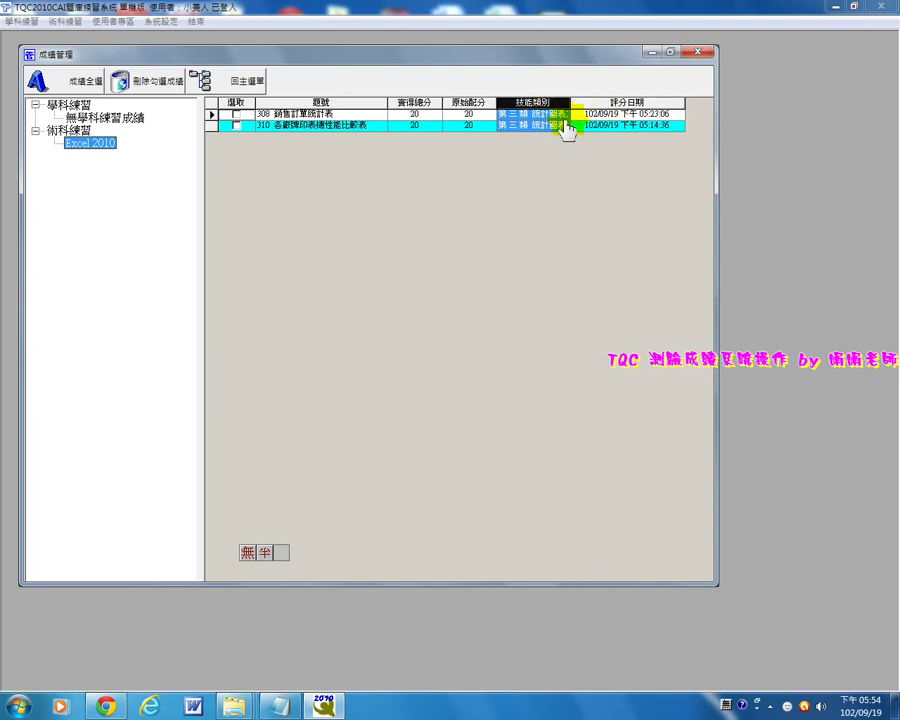
Step: Examine the question number, earned score, original score and grading date columns of the score table by highlighting each in turn
left_click(345, 102)
left_click(414, 103)
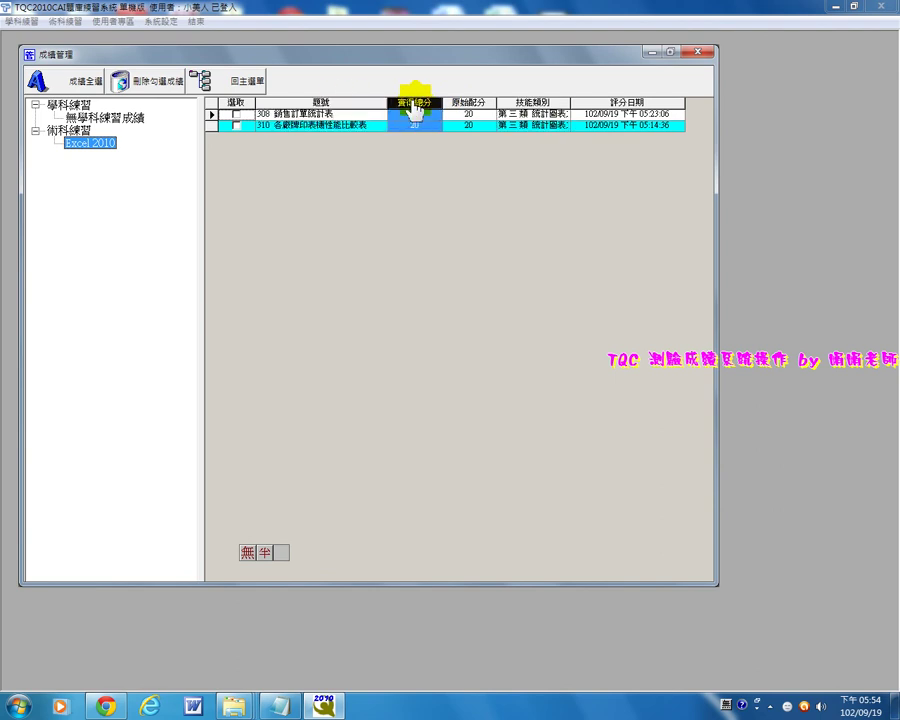
left_click(466, 103)
left_click(625, 104)
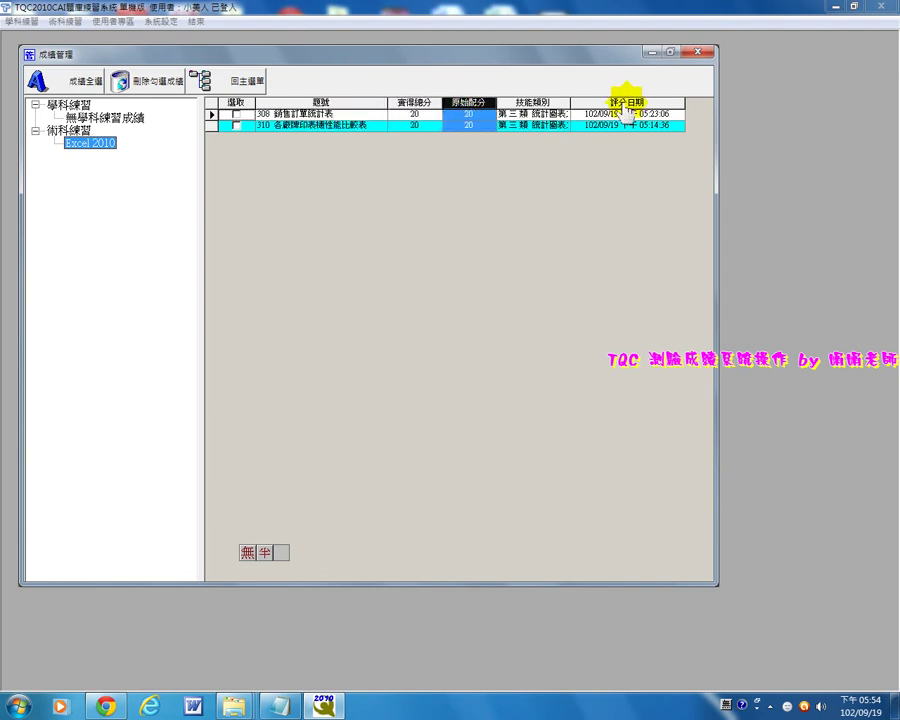
left_click(620, 190)
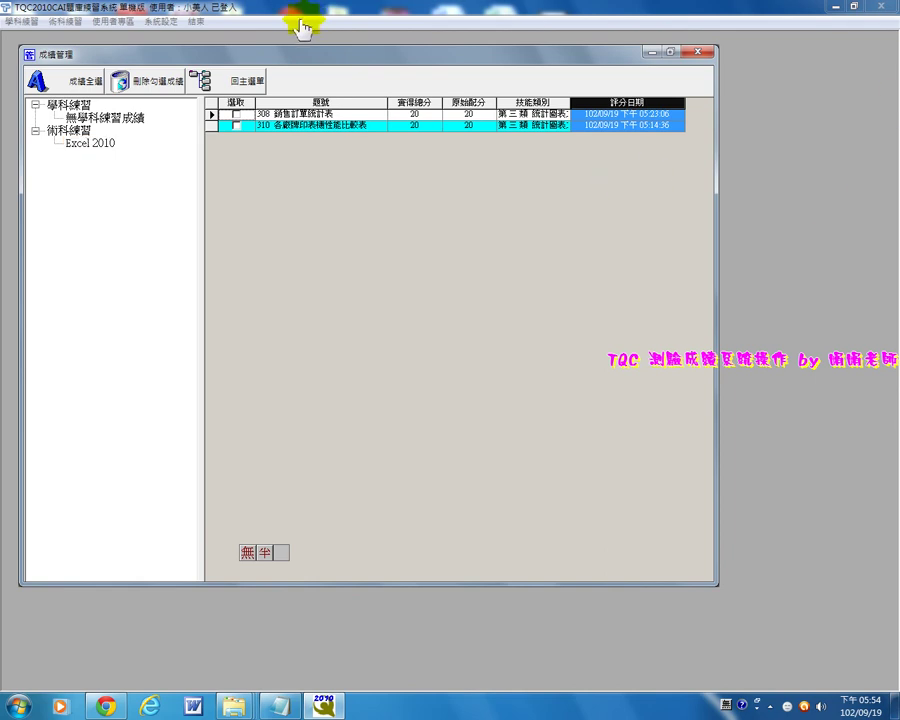
left_click(293, 192)
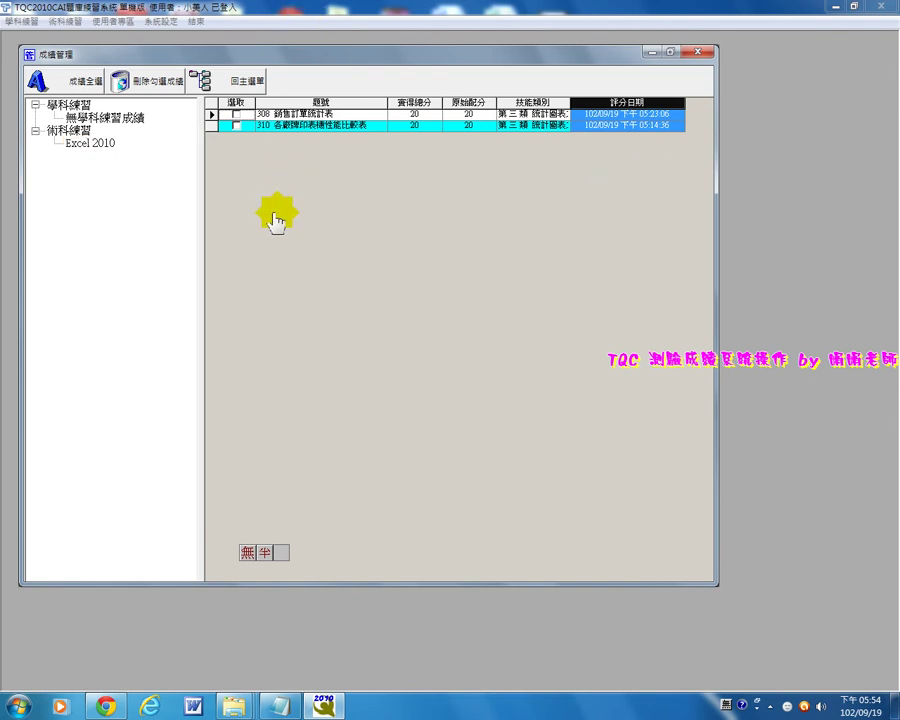
left_click(493, 325)
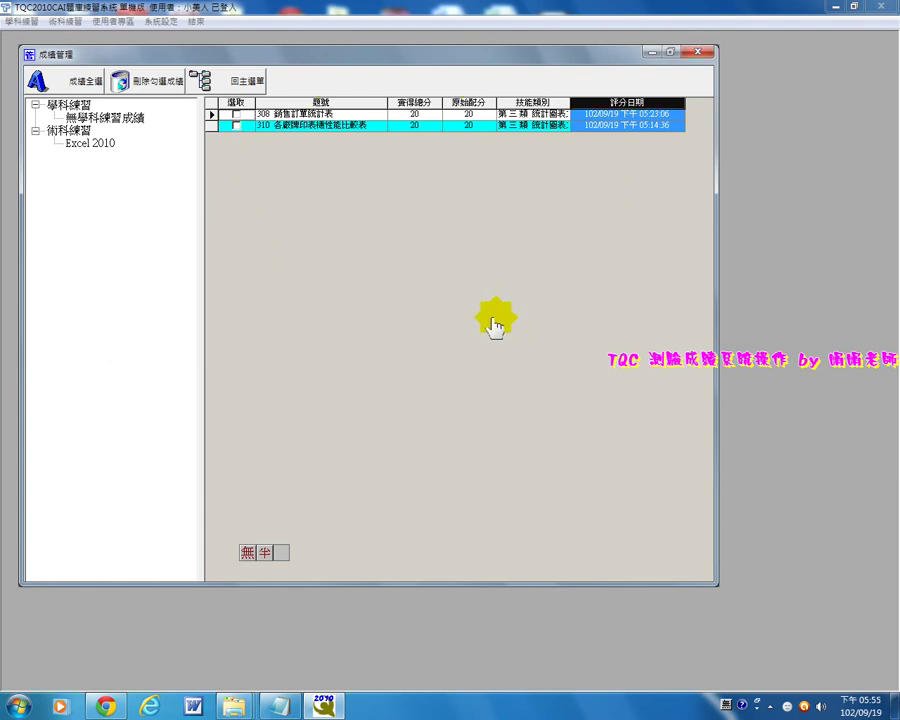